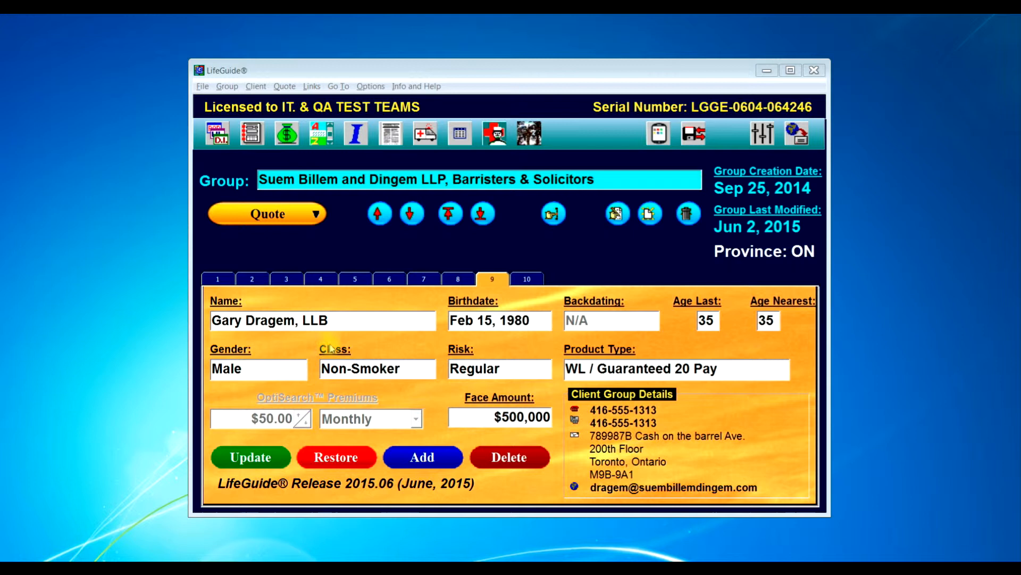
# Open a Single Life quote for the current client and set the survey's comparison period to 20 years.
pyautogui.click(275, 223)
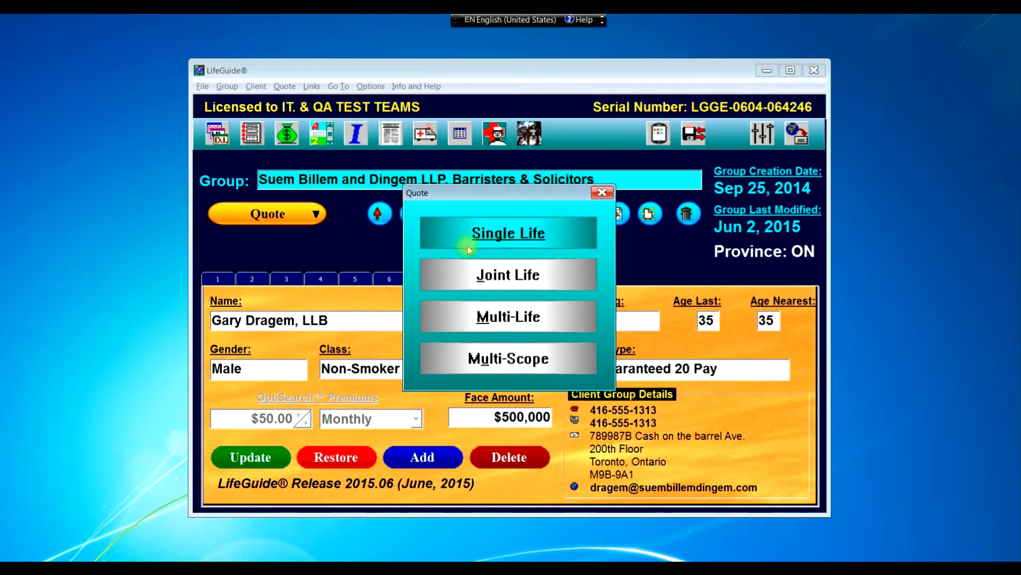
pyautogui.click(469, 235)
pyautogui.click(507, 258)
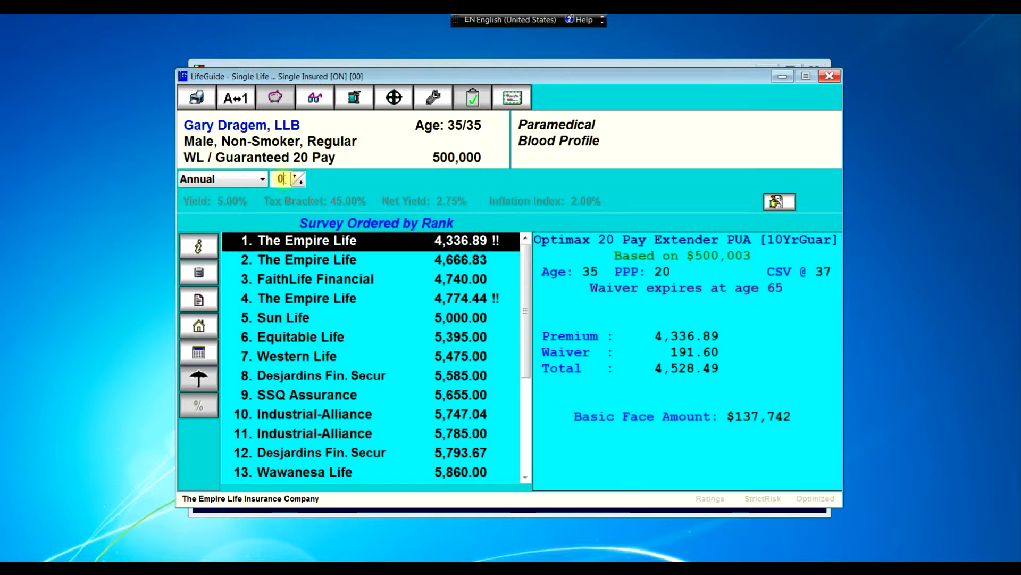
pyautogui.write('20')
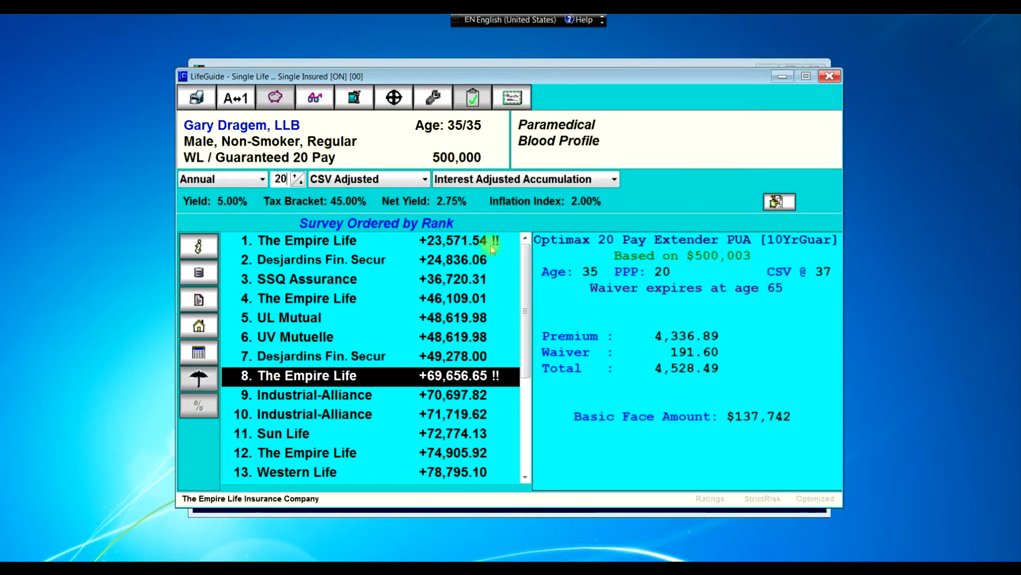
# Select the second-ranked Desjardins plan and rank the survey by Internal Rate of Return - Cover, followed by Internal Rate of Return - CSV.
pyautogui.click(336, 264)
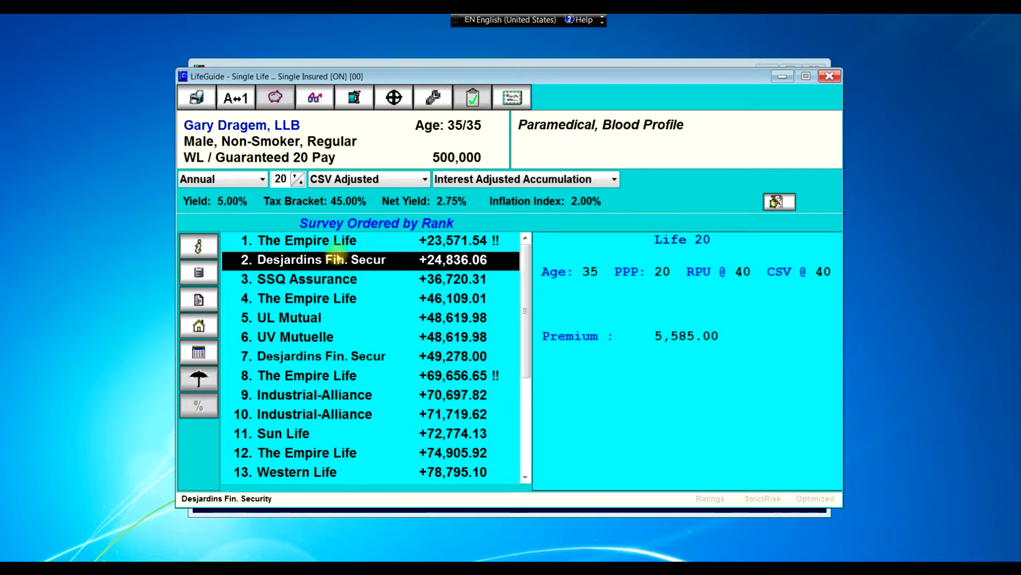
pyautogui.click(551, 184)
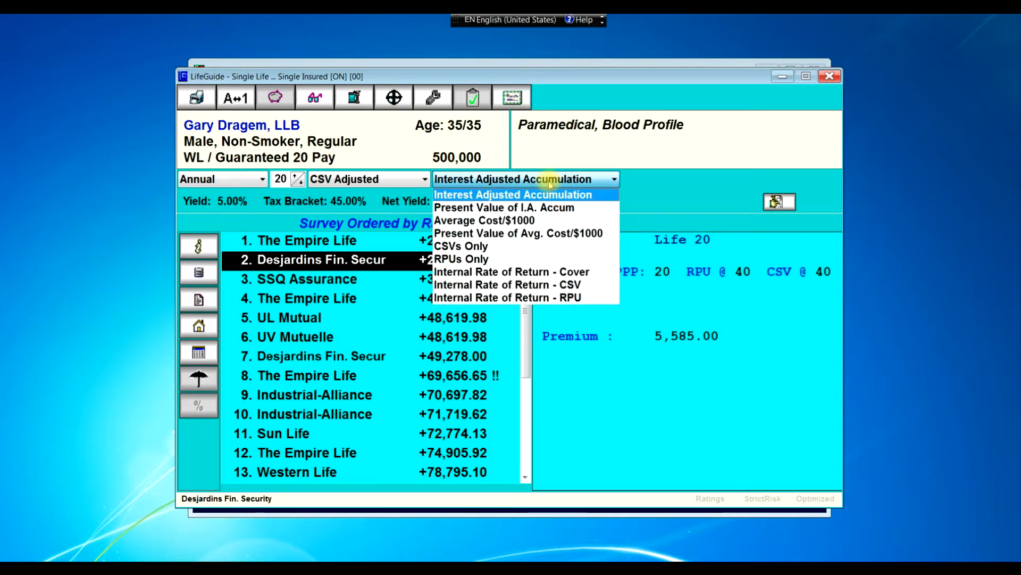
pyautogui.click(544, 272)
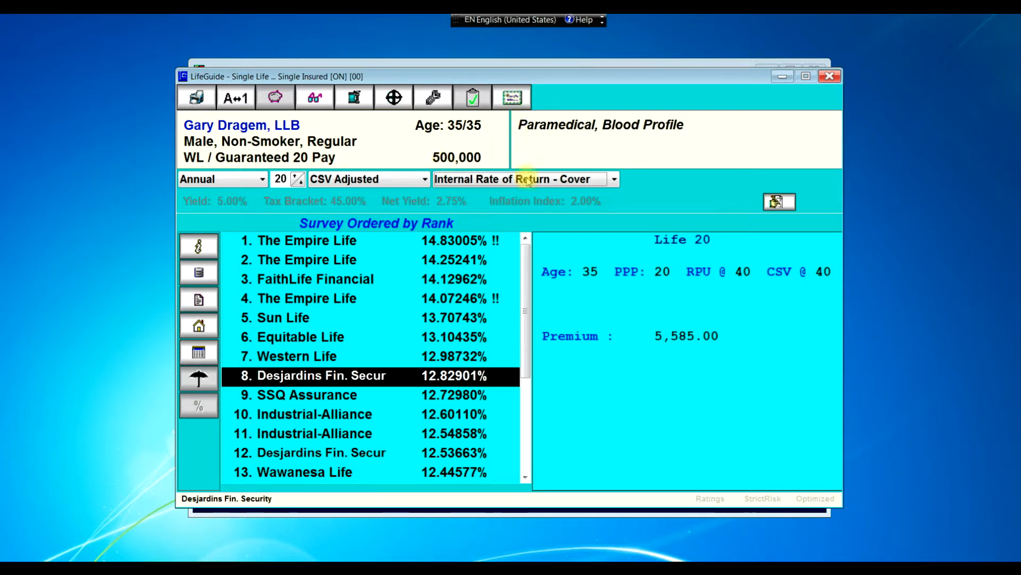
pyautogui.click(545, 182)
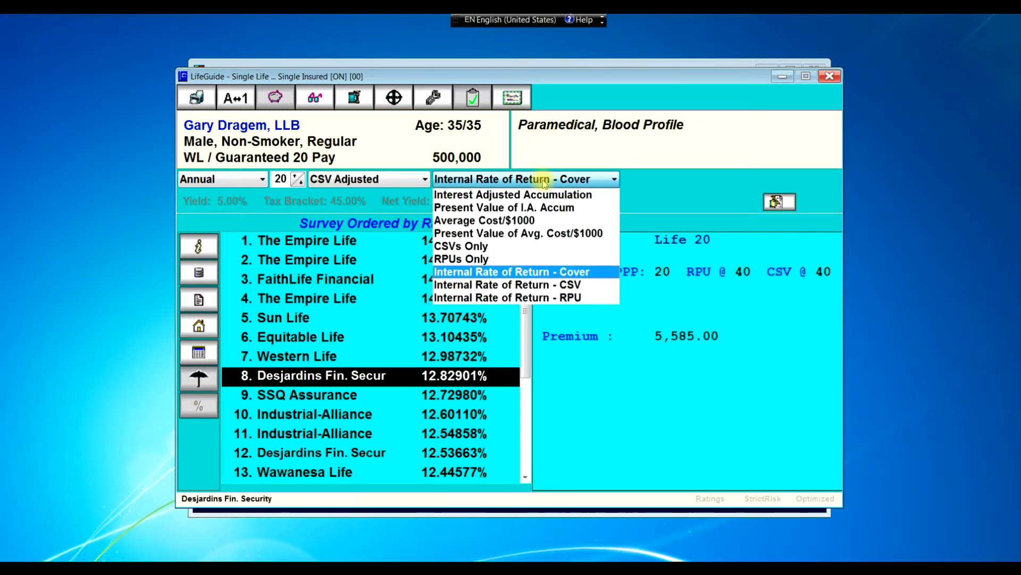
pyautogui.click(519, 287)
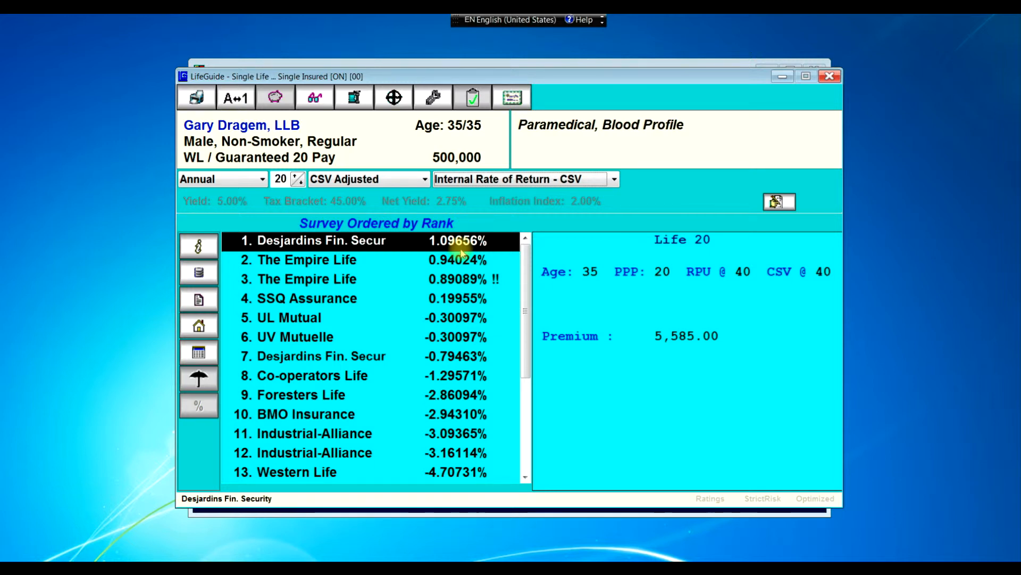
# Open the Coverage-Cost-Values Analysis for the top-ranked Desjardins plan and examine the values at year 20 and the years just after it.
pyautogui.doubleClick(423, 243)
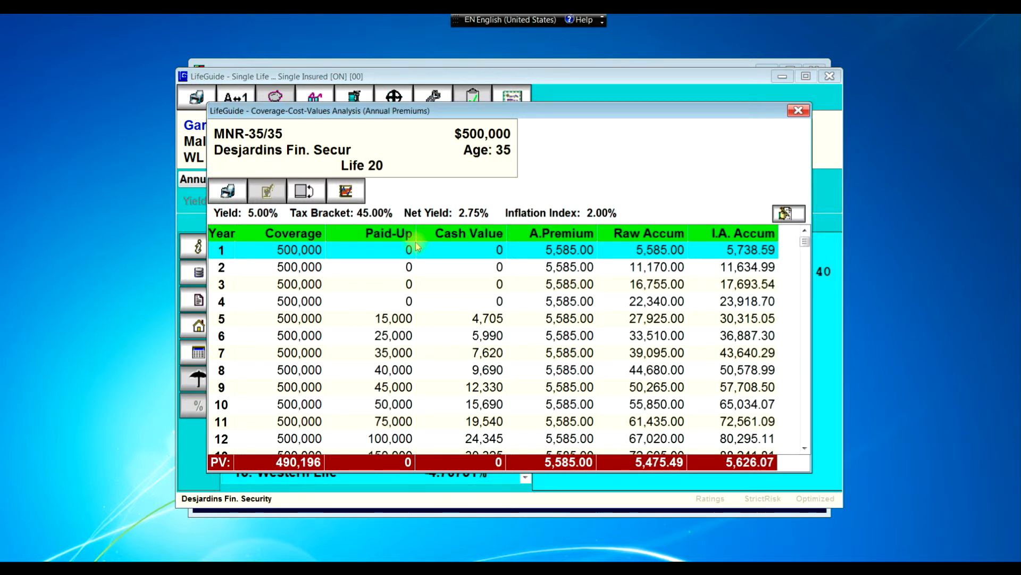
pyautogui.press('Down')
pyautogui.press('Down')
pyautogui.press('Down')
pyautogui.press('Down')
pyautogui.press('Down')
pyautogui.press('Down')
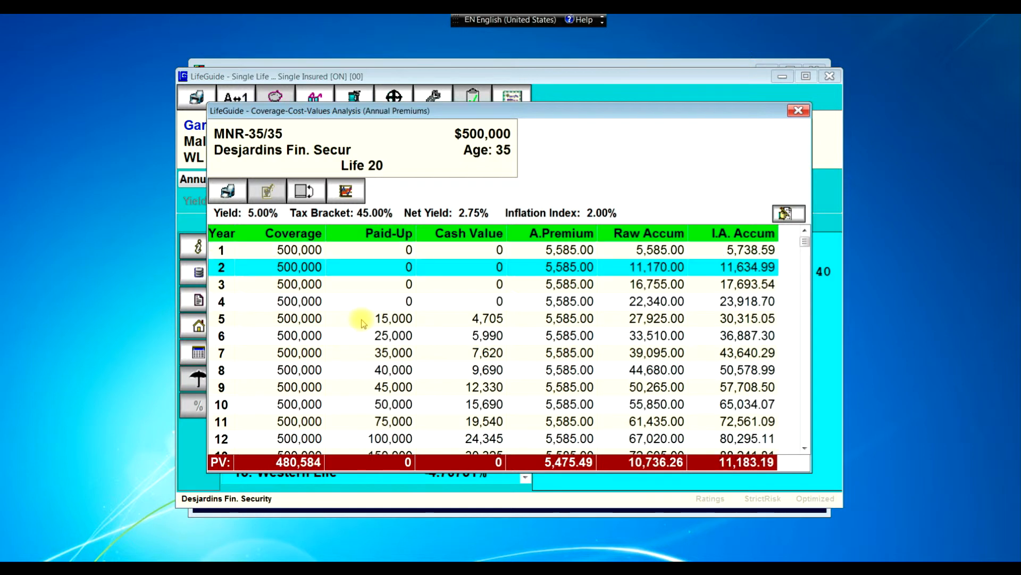
pyautogui.press('Down')
pyautogui.press('Down')
pyautogui.press('Down')
pyautogui.press('Down')
pyautogui.press('Down')
pyautogui.press('Down')
pyautogui.press('Down')
pyautogui.press('Down')
pyautogui.press('Down')
pyautogui.press('Down')
pyautogui.press('Down')
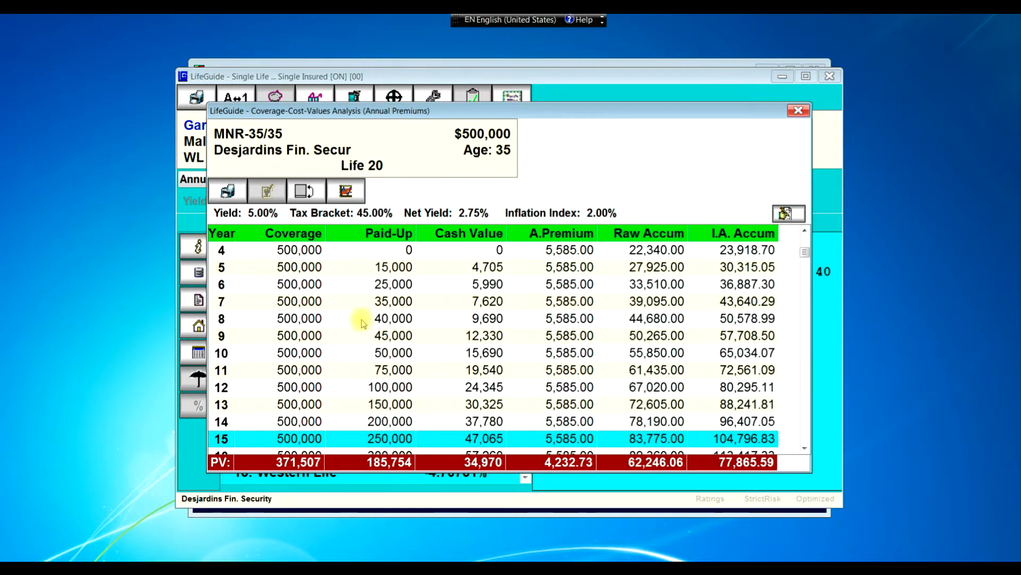
pyautogui.press('Down')
pyautogui.press('Down')
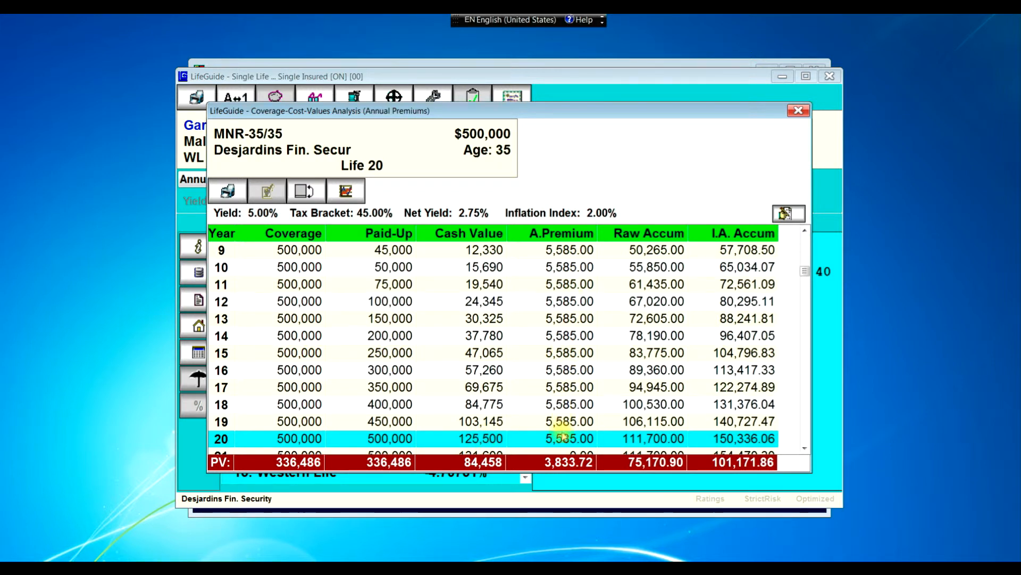
pyautogui.click(804, 450)
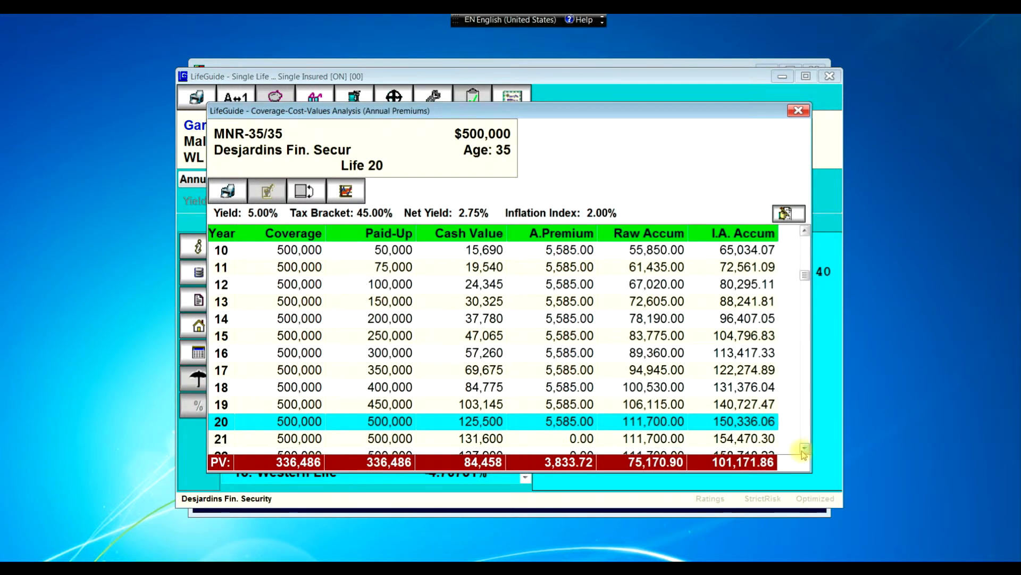
pyautogui.click(803, 449)
pyautogui.click(804, 449)
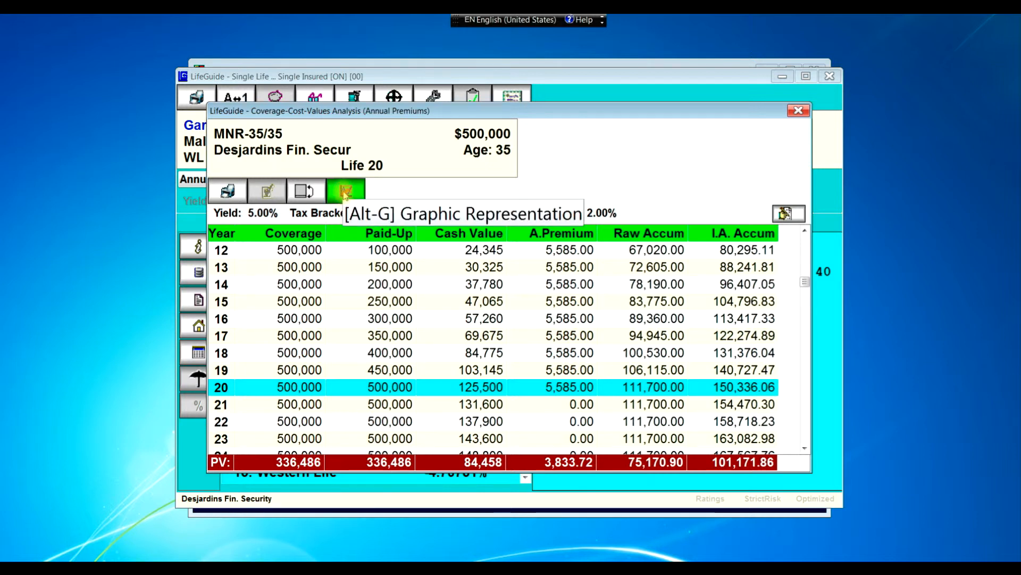
# Show the graphic representation of the plan's values and hide the Paid-Up and Raw Accum series.
pyautogui.click(345, 192)
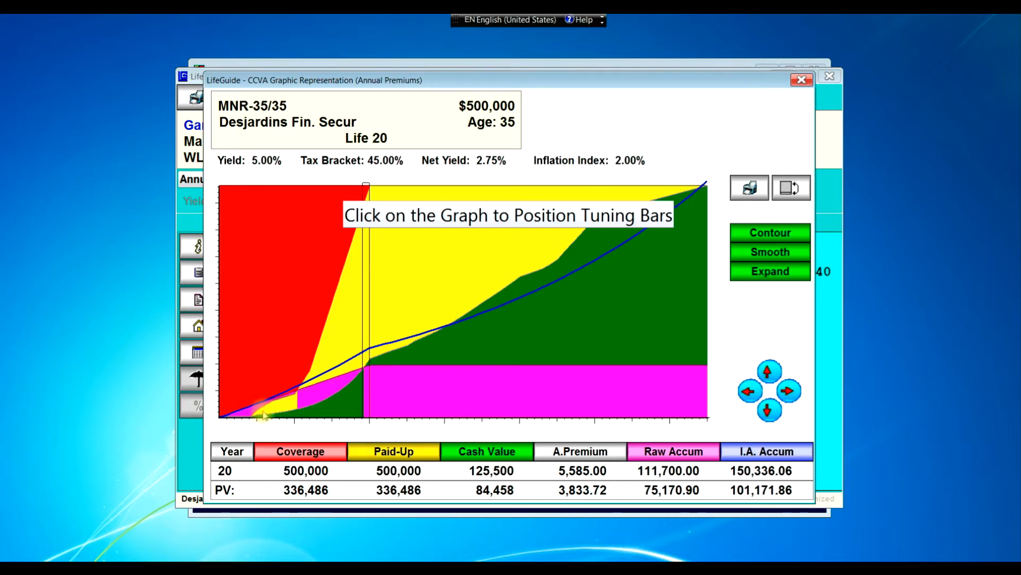
pyautogui.click(402, 456)
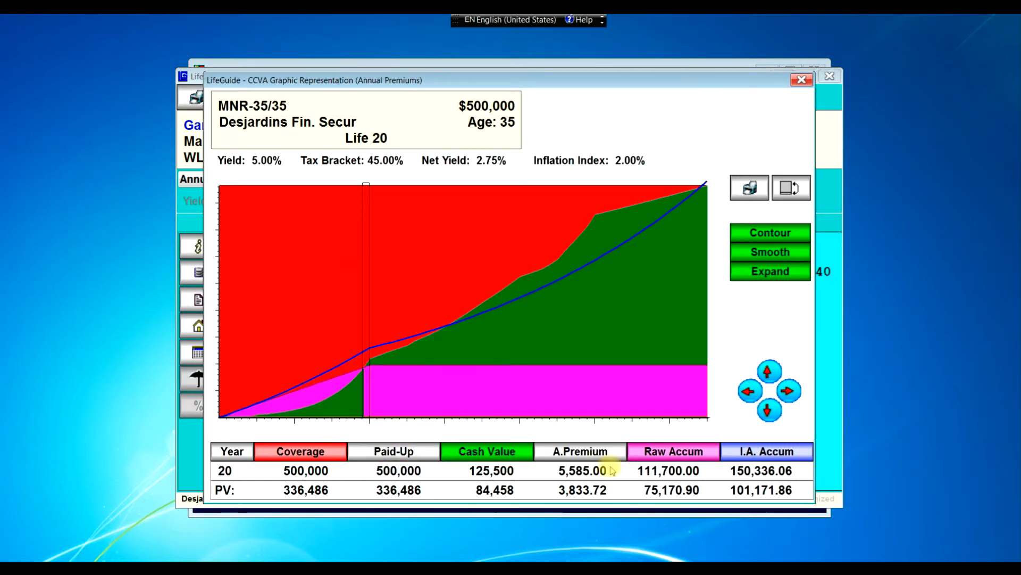
pyautogui.click(628, 456)
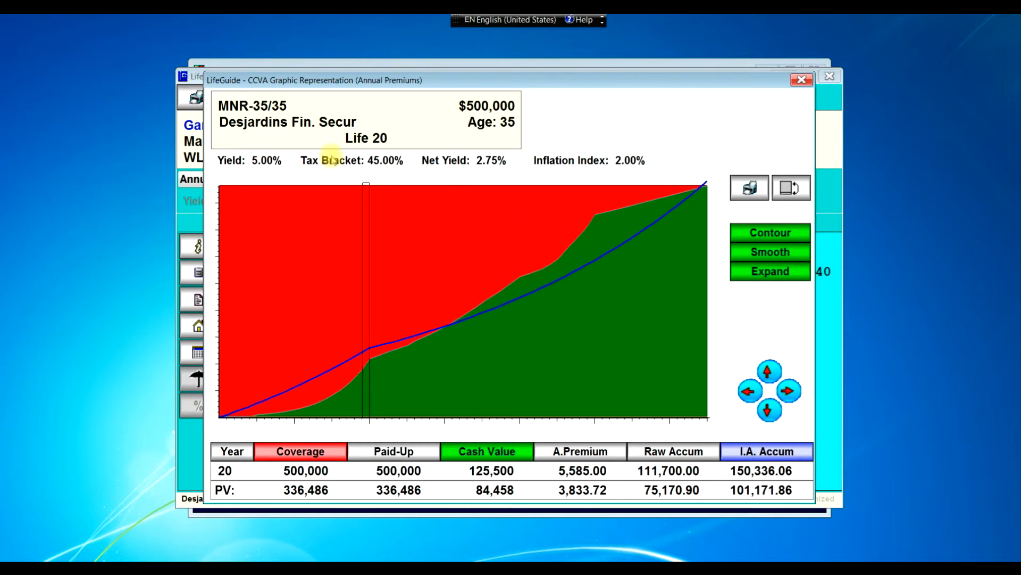
# Position the graph's tuning bars at year 50 to read the values, and close the graph and the analysis.
pyautogui.moveTo(331, 161)
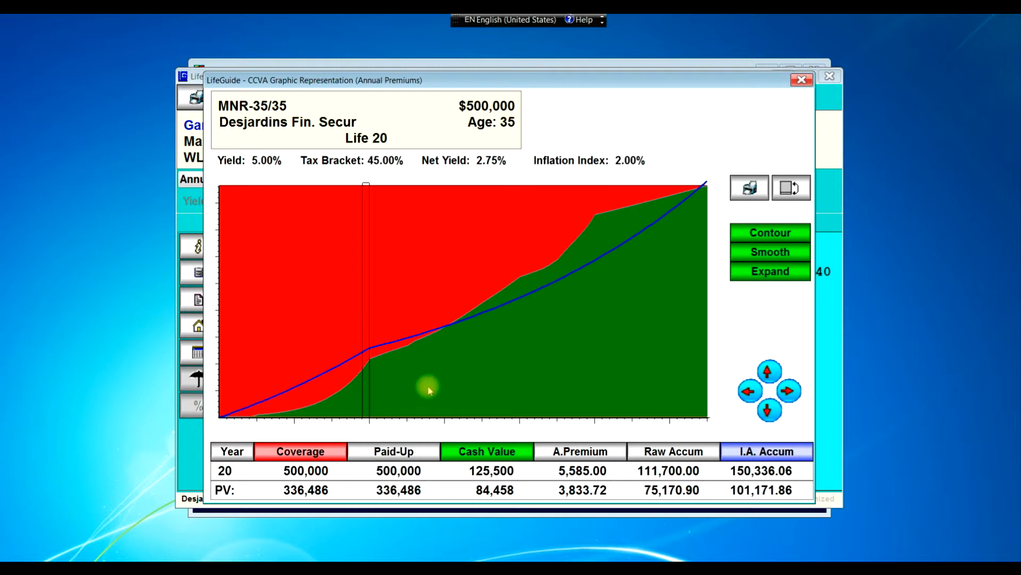
pyautogui.click(595, 215)
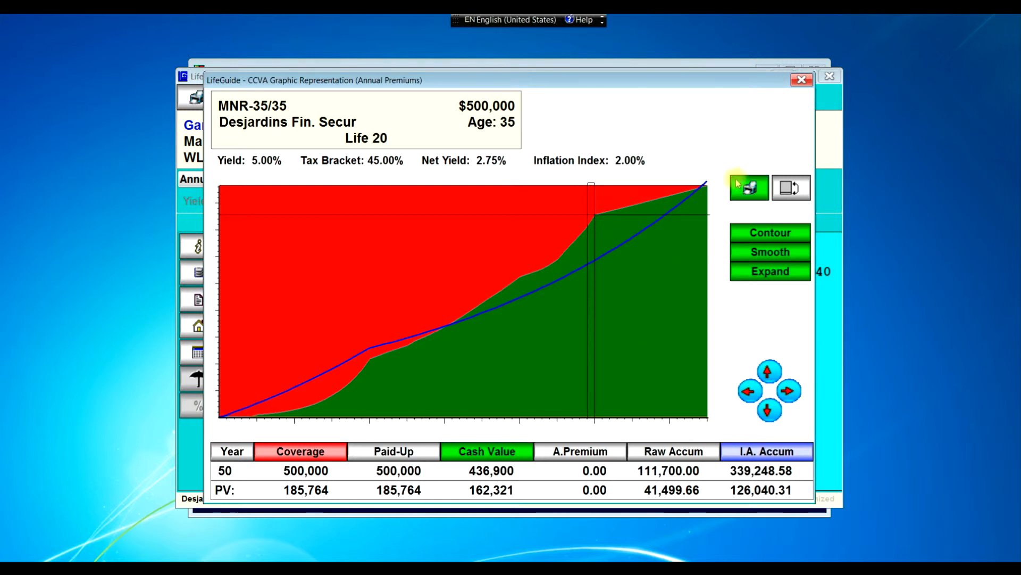
pyautogui.click(801, 81)
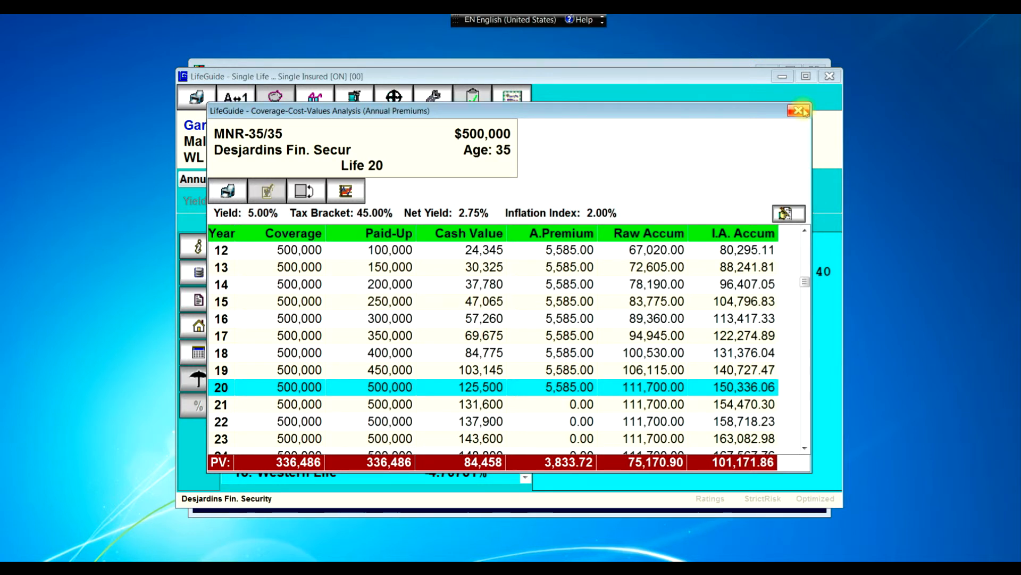
pyautogui.click(799, 110)
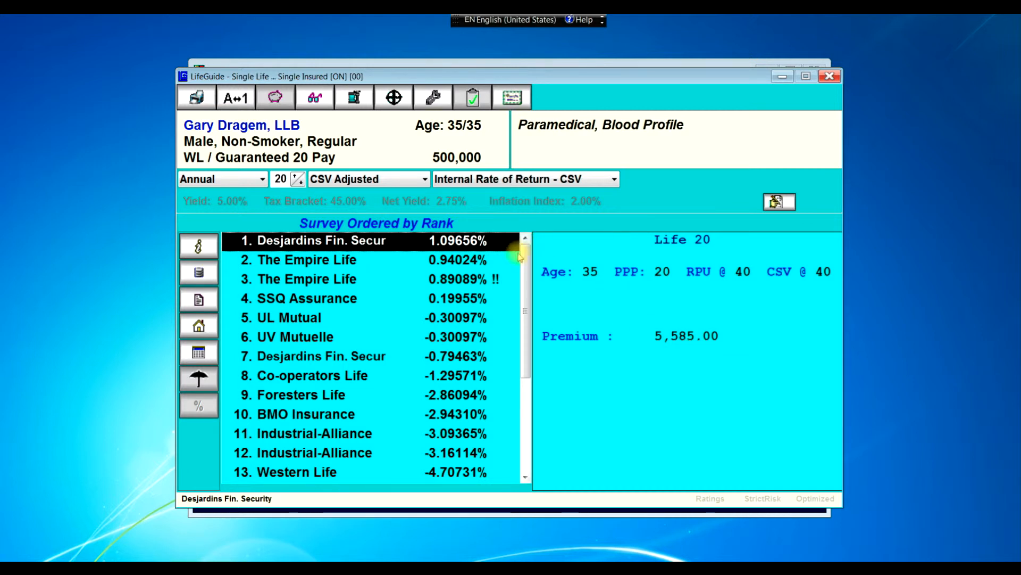
# Reopen the top-ranked Desjardins plan's yearly analysis, check the year 20 premium and cash value, and close it.
pyautogui.doubleClick(446, 239)
pyautogui.press('Down')
pyautogui.press('Down')
pyautogui.press('Down')
pyautogui.press('Down')
pyautogui.press('Down')
pyautogui.press('Down')
pyautogui.press('Down')
pyautogui.press('Down')
pyautogui.press('Down')
pyautogui.press('Down')
pyautogui.press('Down')
pyautogui.press('Down')
pyautogui.press('Down')
pyautogui.press('Down')
pyautogui.press('Down')
pyautogui.press('Down')
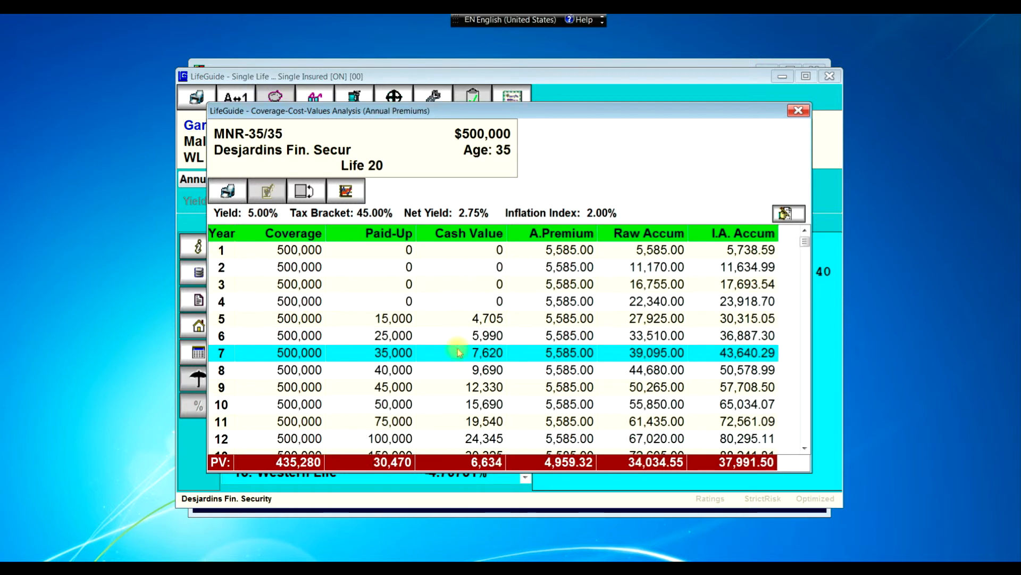
pyautogui.press('Down')
pyautogui.press('Down')
pyautogui.press('Down')
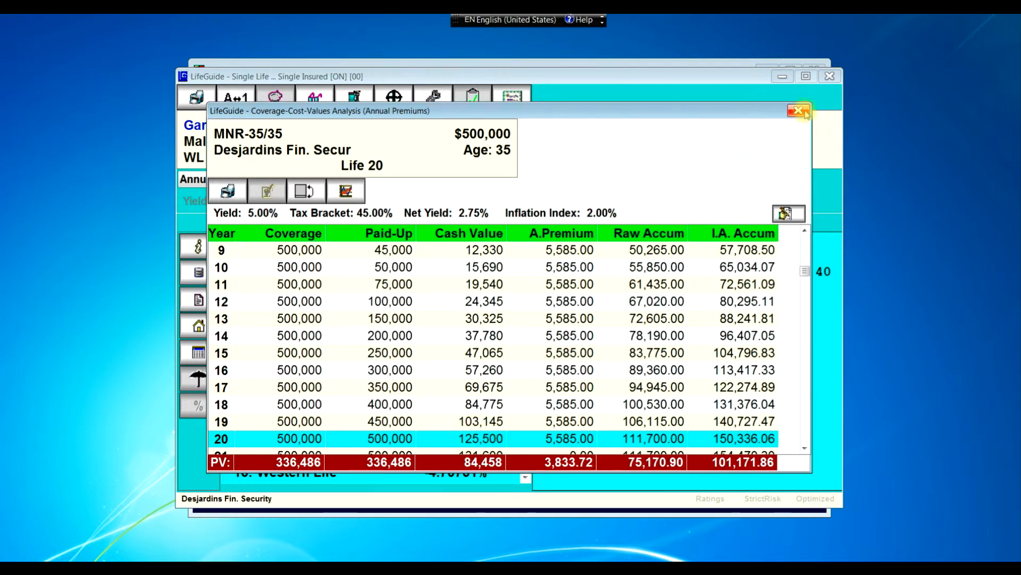
pyautogui.click(798, 111)
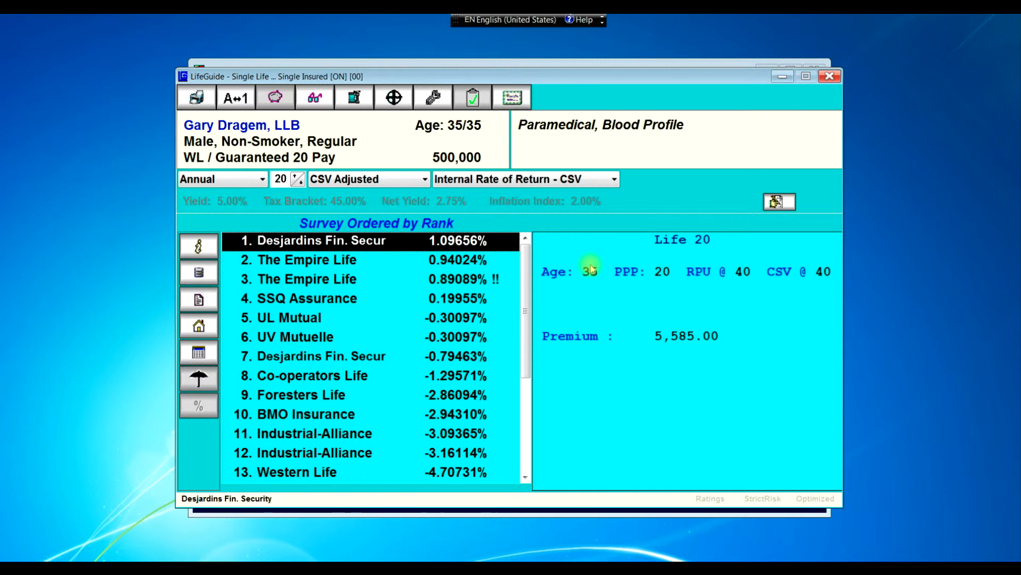
# Minimize the quote and open the Return on Investment calculation in MultiCalc Financial Functions without loading previously saved data.
pyautogui.click(782, 77)
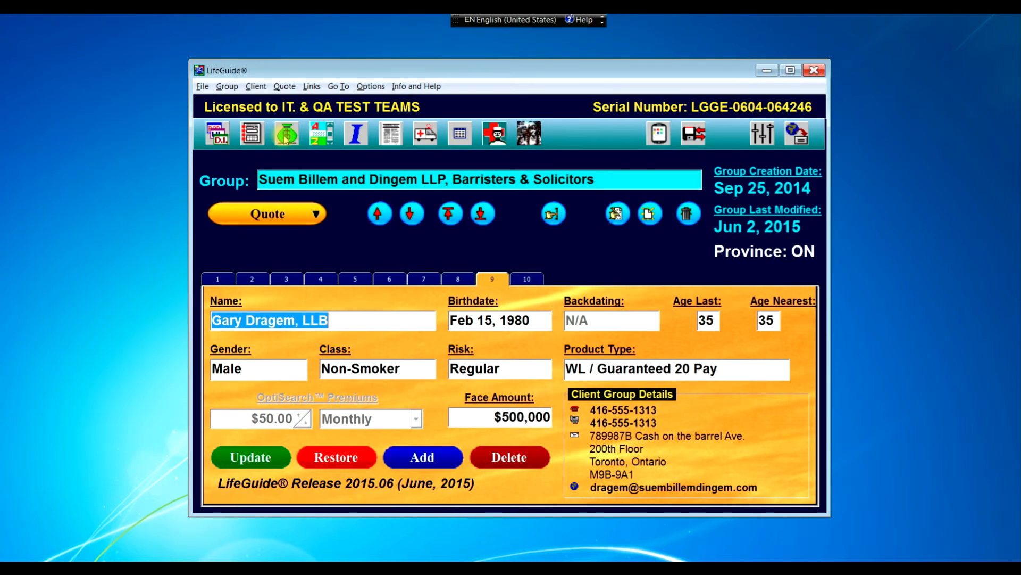
pyautogui.click(286, 134)
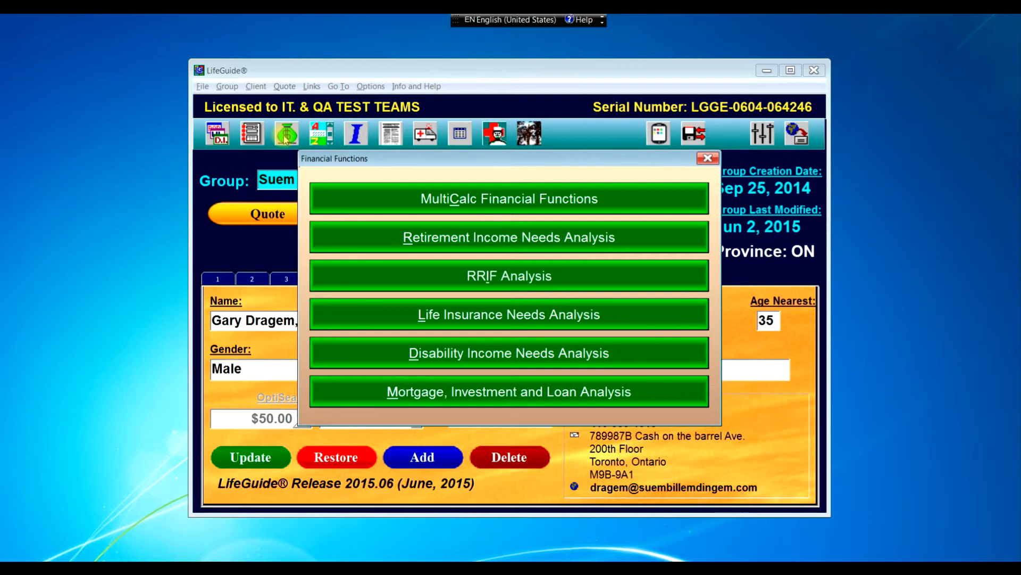
pyautogui.click(516, 210)
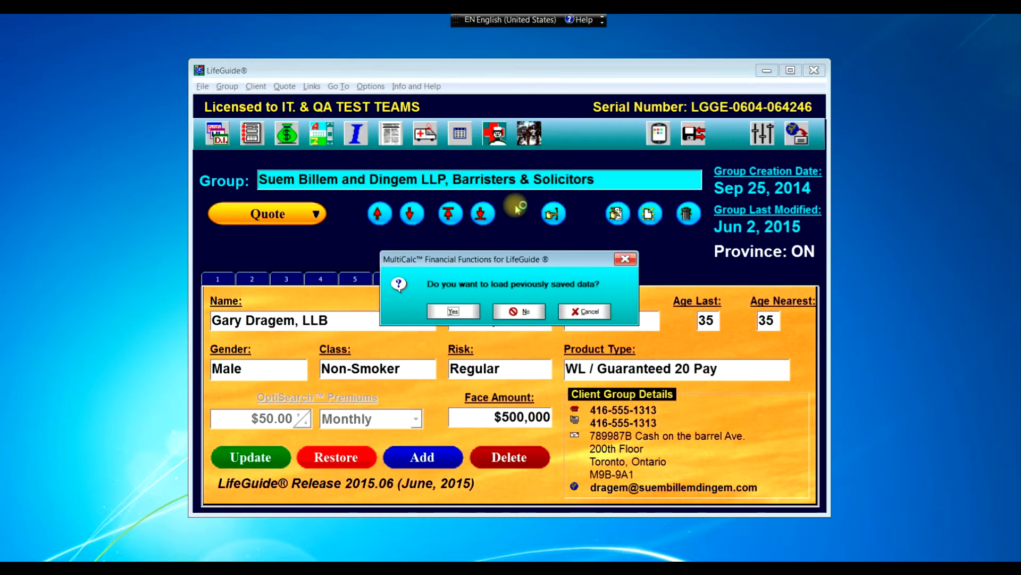
pyautogui.click(520, 312)
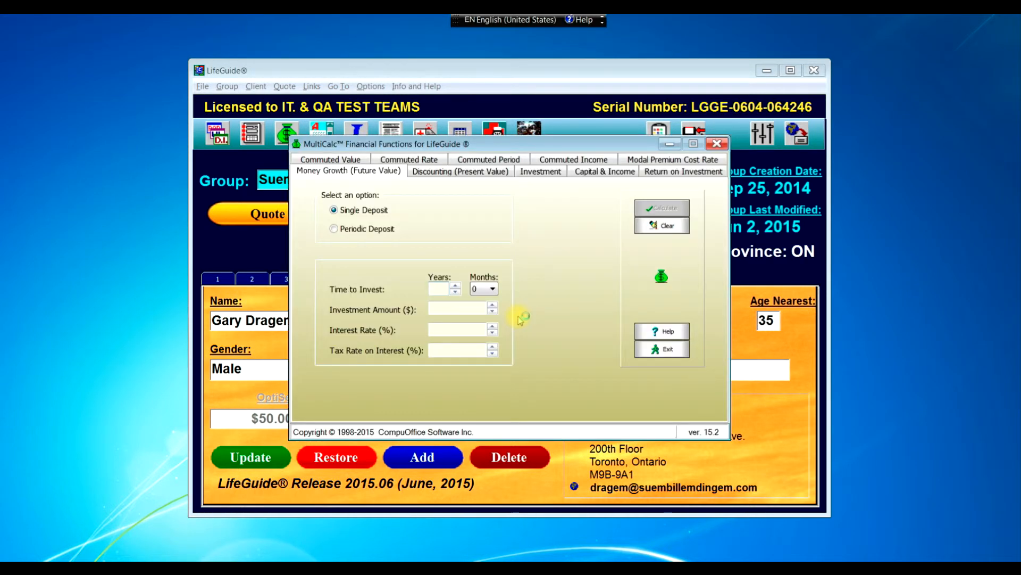
pyautogui.click(665, 176)
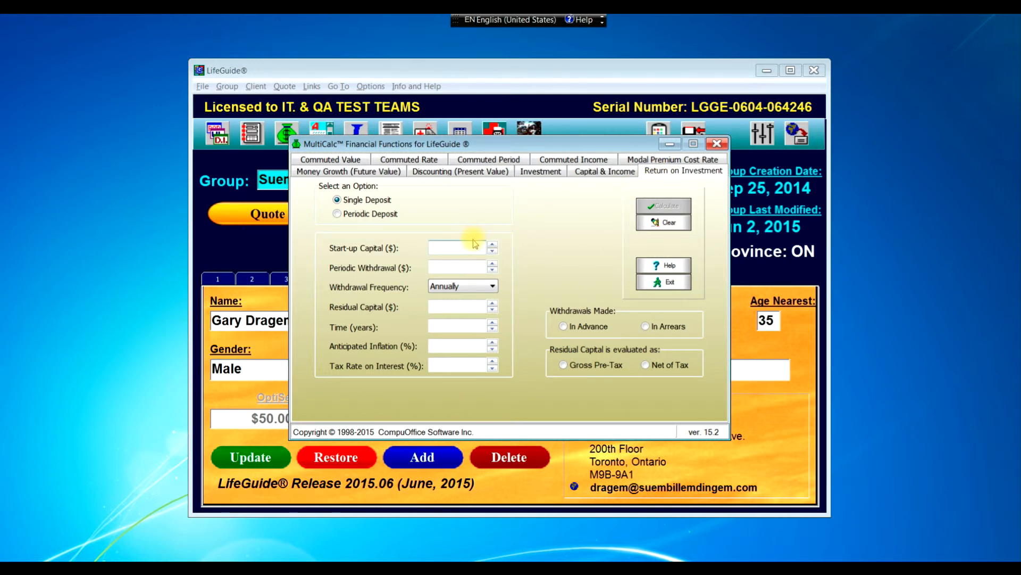
# Choose an annual periodic deposit with an investment amount of $5585 and a periodic withdrawal of $0.
pyautogui.click(357, 216)
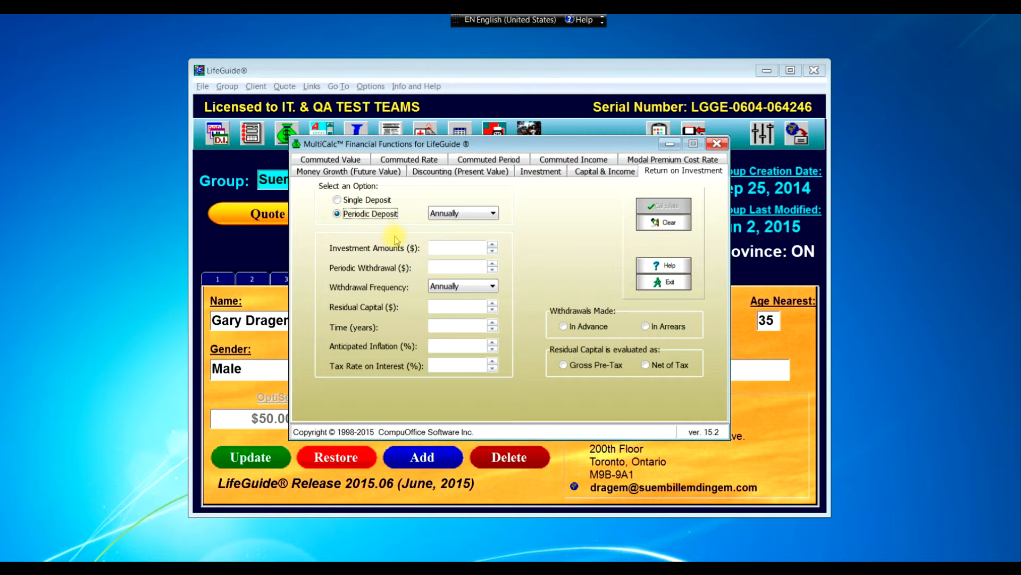
pyautogui.click(450, 249)
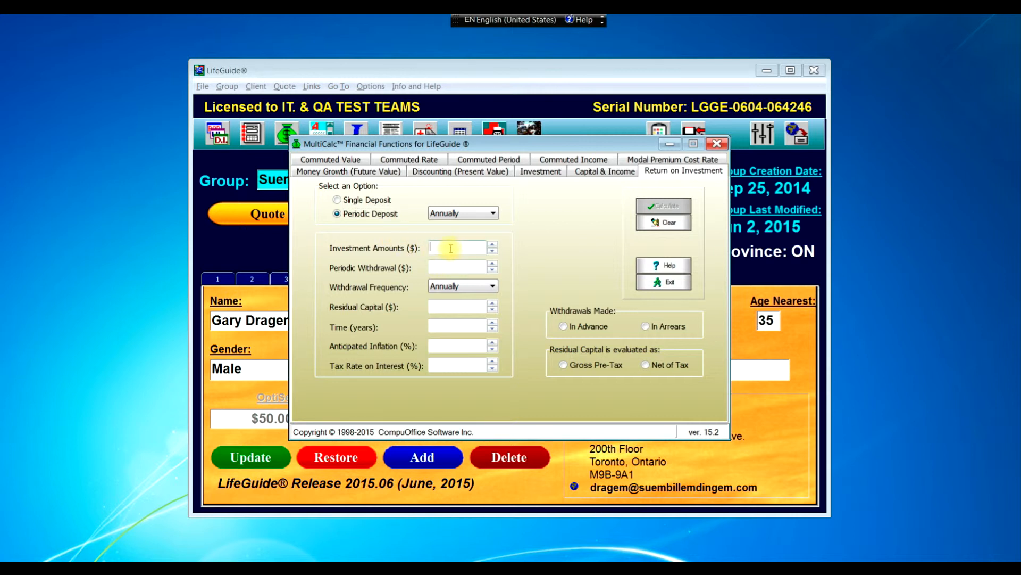
pyautogui.write('5585')
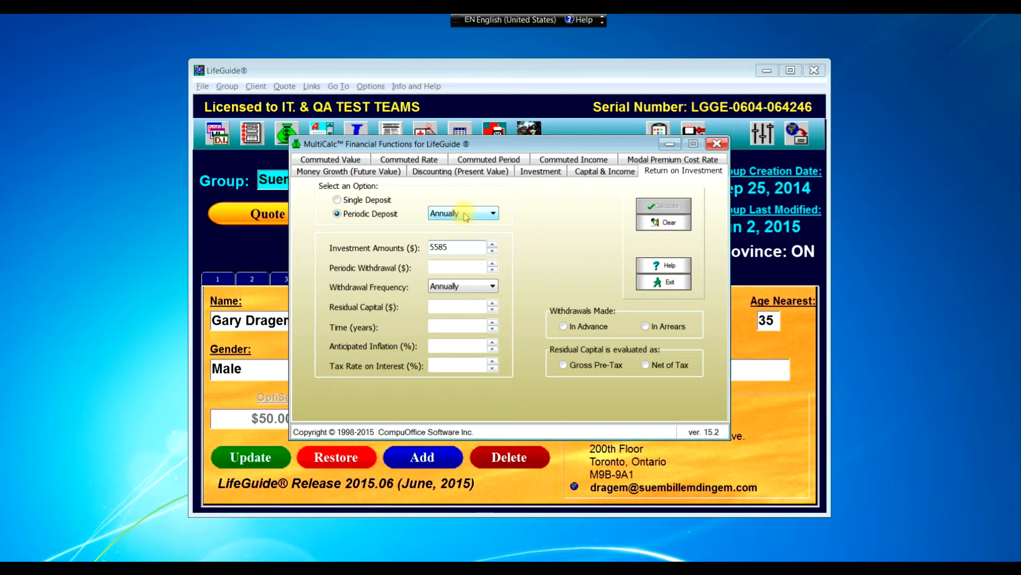
pyautogui.click(452, 268)
pyautogui.write('0')
pyautogui.press('Tab')
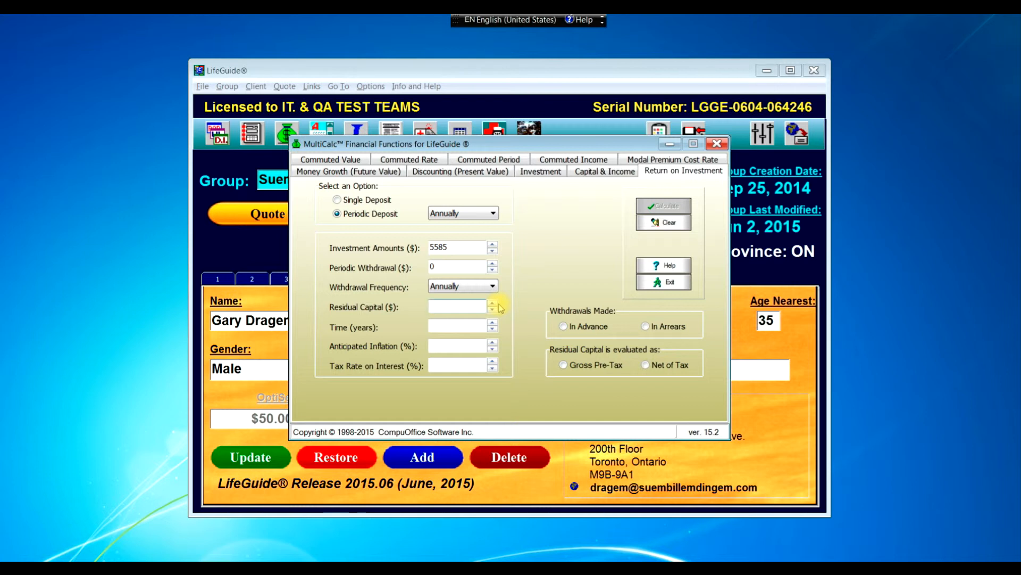
# Set the residual capital to $125500 and the time to 20 years.
pyautogui.write('125500')
pyautogui.click(452, 327)
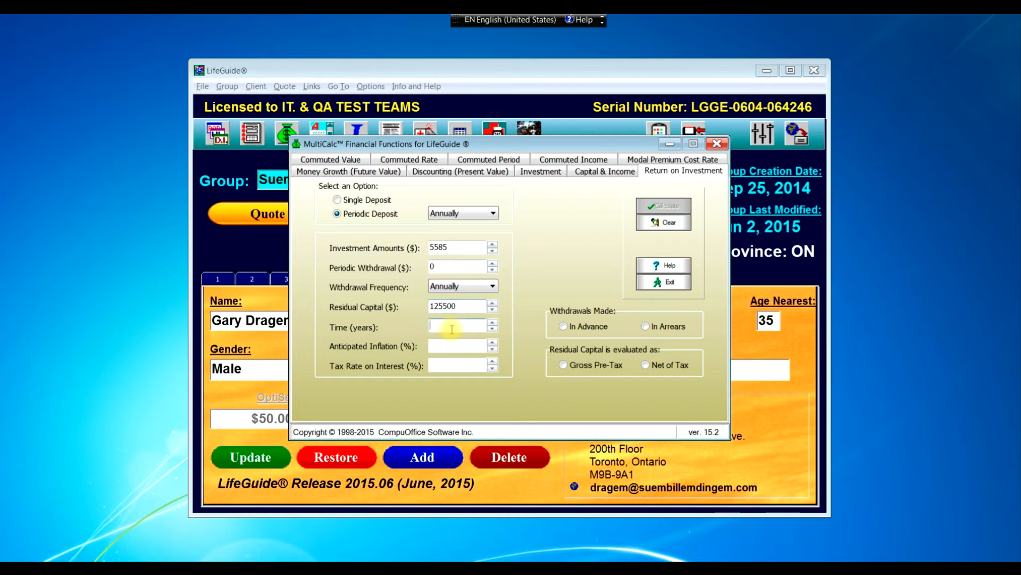
pyautogui.write('20')
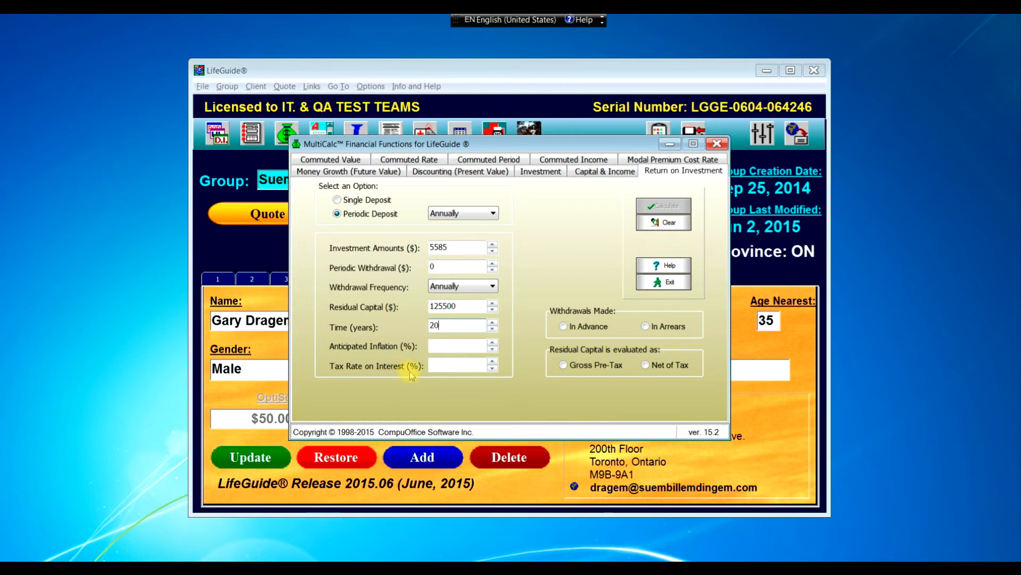
# Set anticipated inflation and the tax rate on interest to 0%, with residual capital evaluated Net of Tax and withdrawals made In Arrears.
pyautogui.click(441, 344)
pyautogui.write('0')
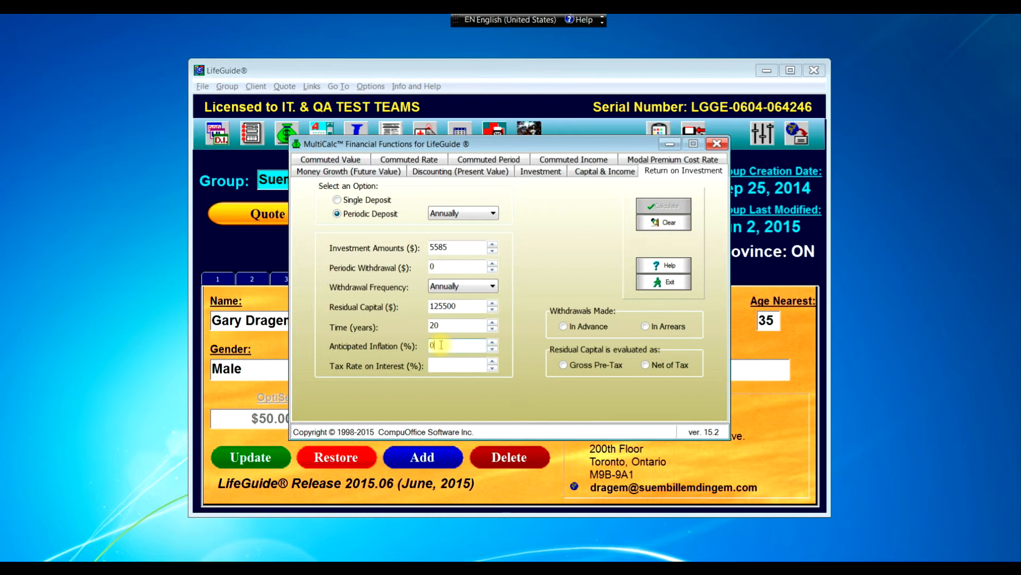
pyautogui.write('0')
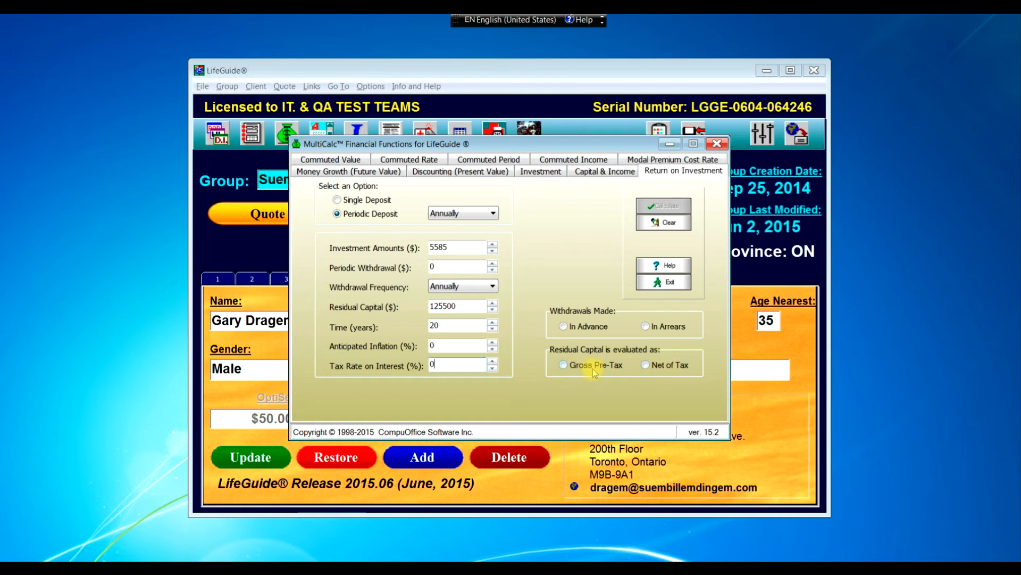
pyautogui.click(645, 365)
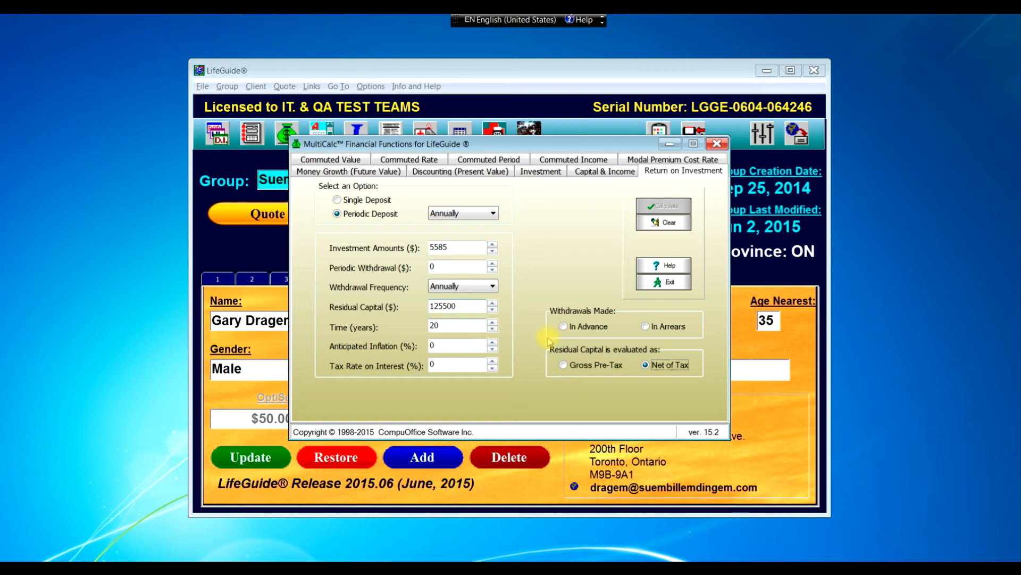
pyautogui.click(648, 328)
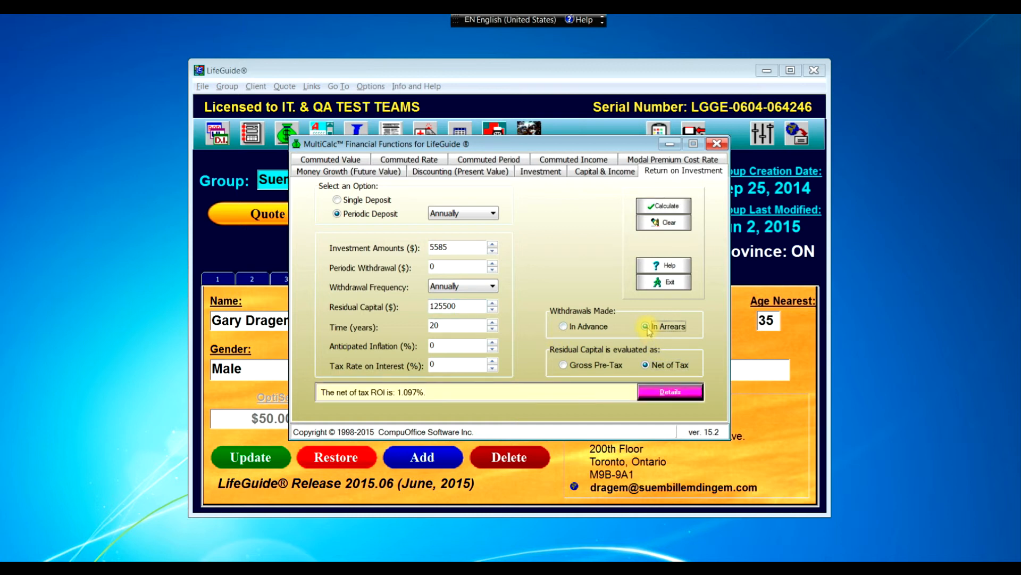